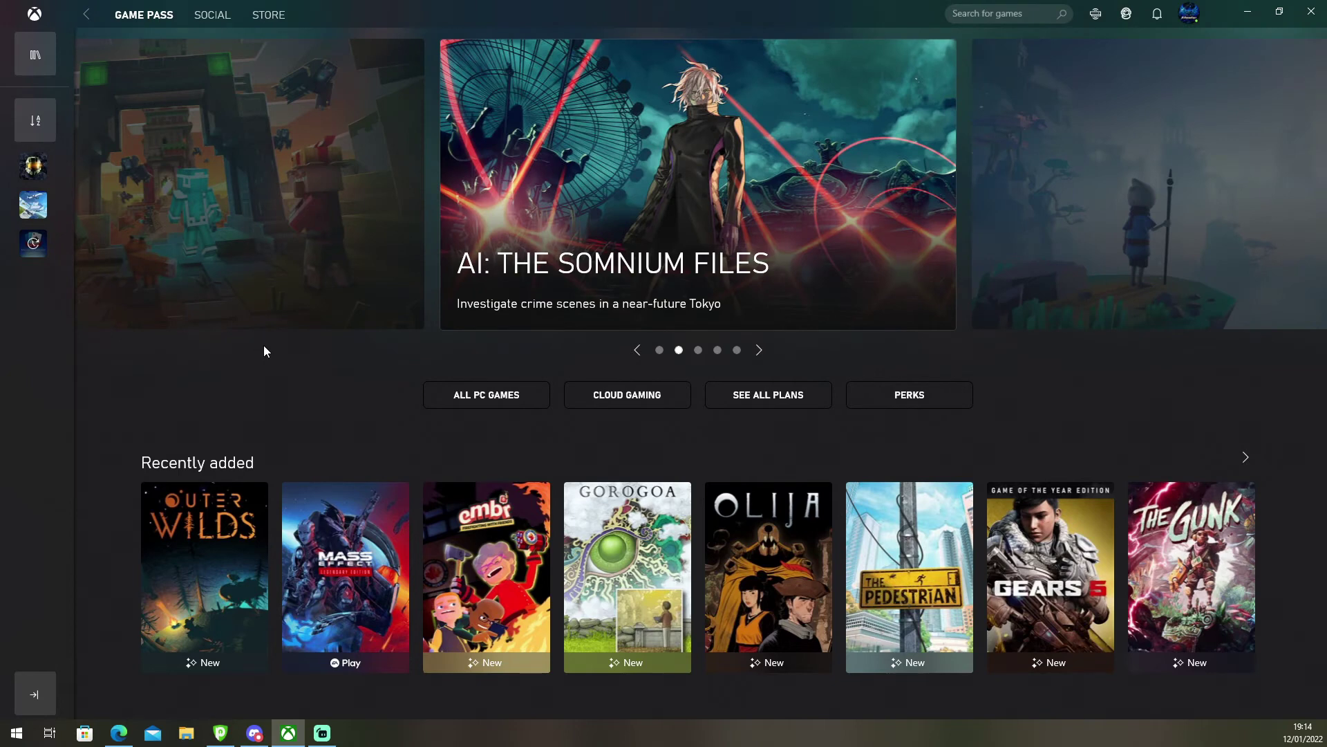
Step: Scroll down Game Pass to the EA Play banner and open its SEE GAMES page
scroll(237, 340, "down", 10)
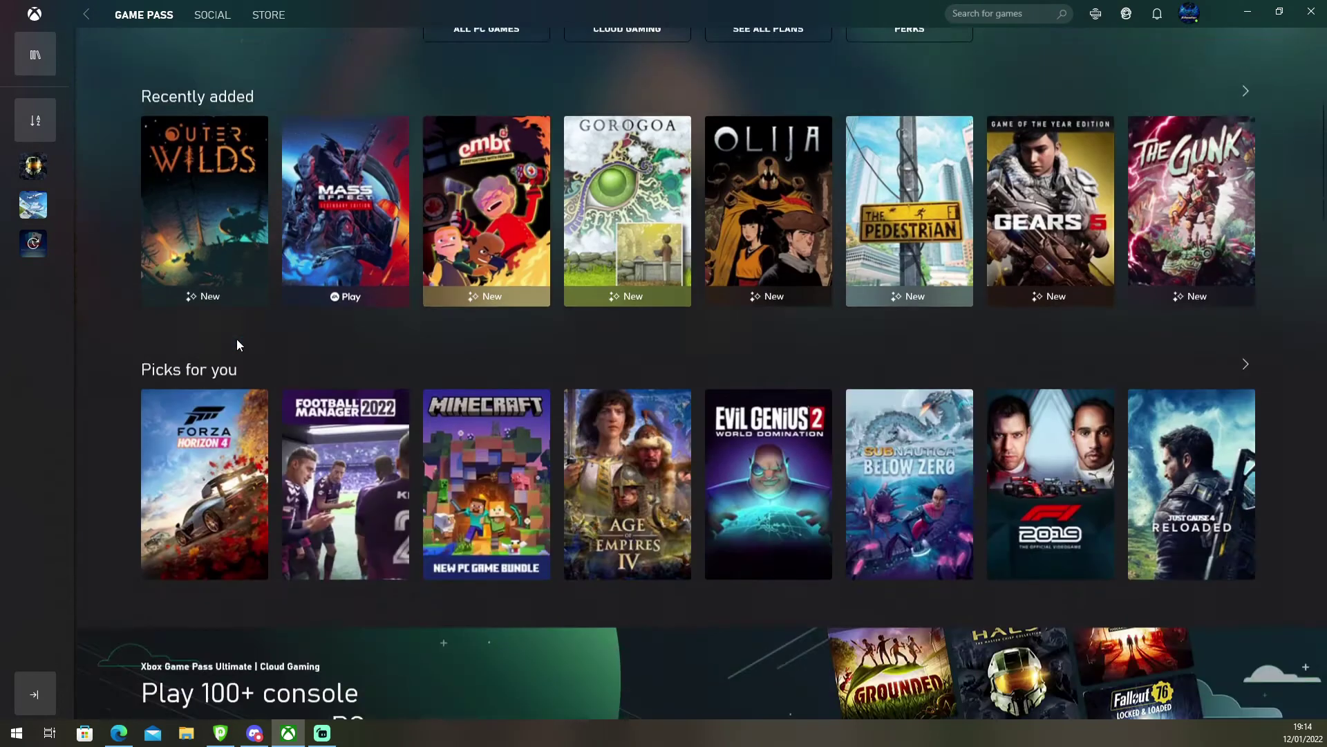
scroll(231, 344, "down", 15)
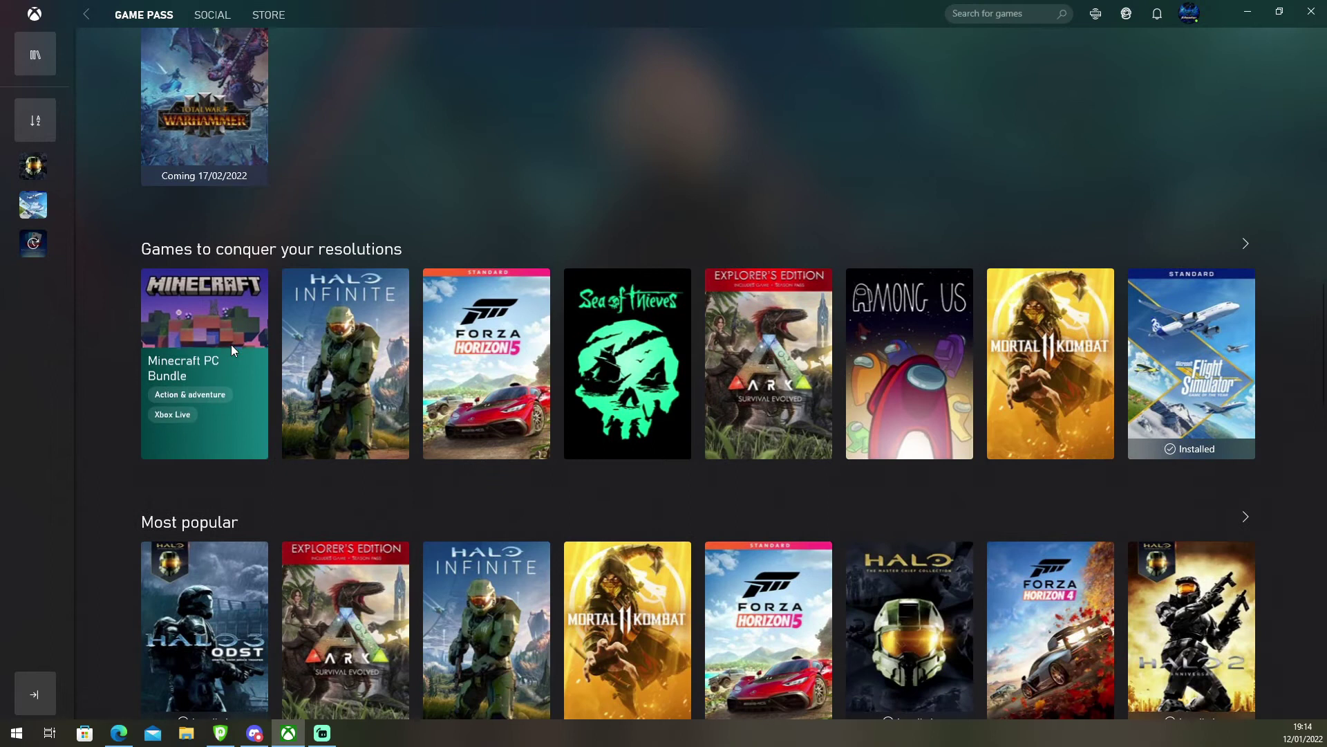
scroll(228, 352, "down", 6)
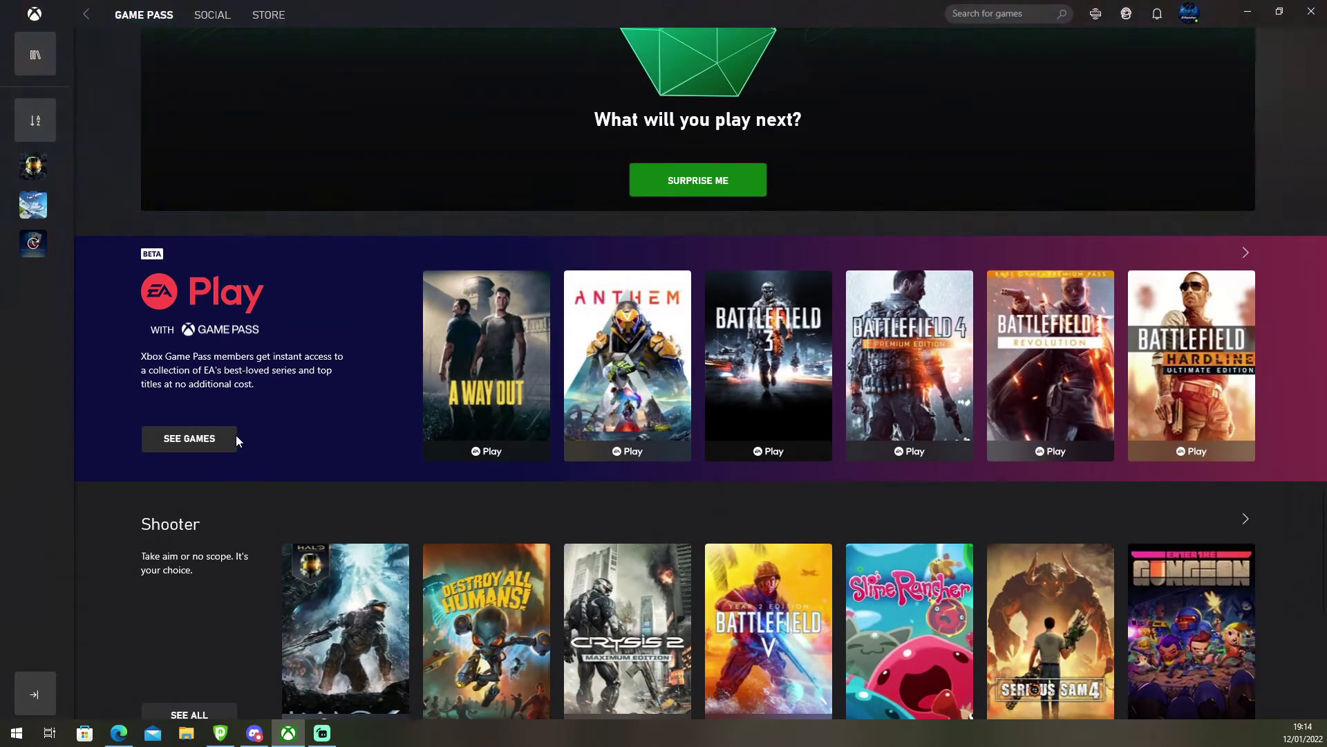
left_click(194, 446)
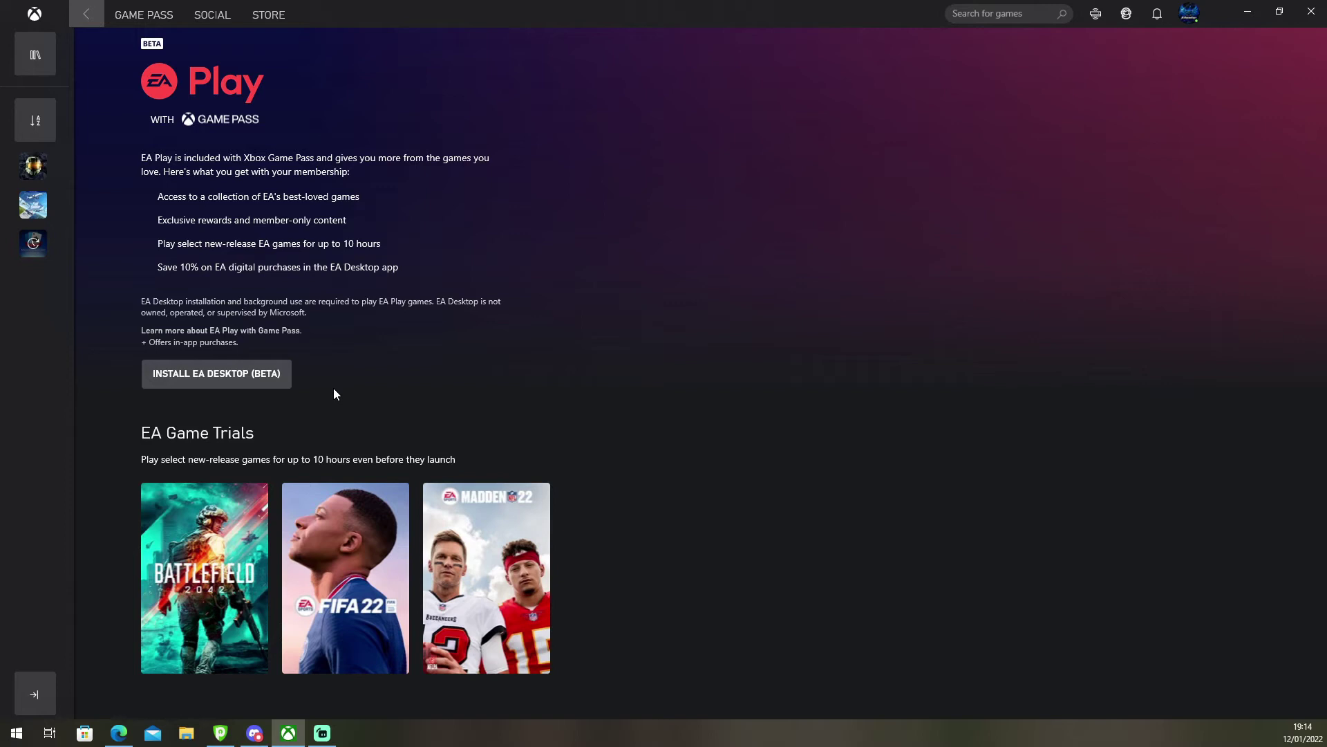
Step: Start the EA Desktop (beta) install from the EA Play page to bring up the setup dialog
left_click(242, 381)
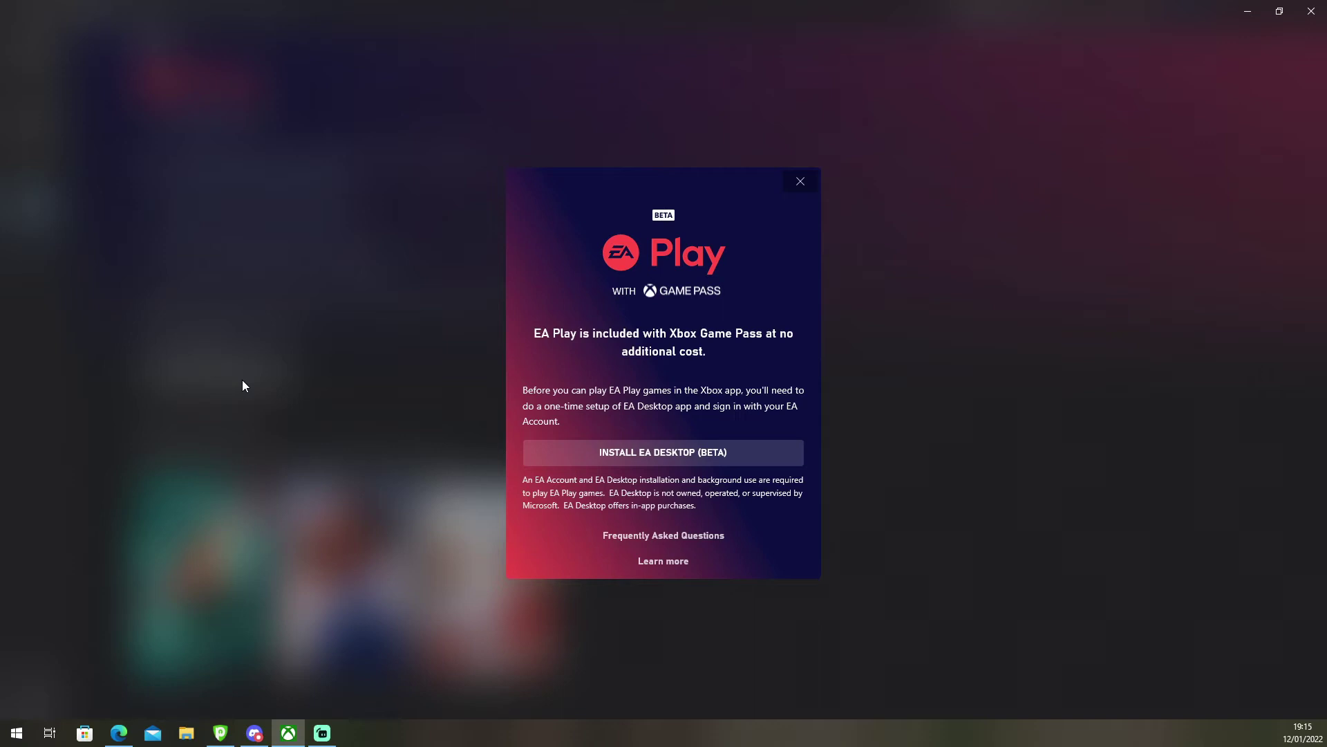
Step: Run the EA Desktop (beta) installer with default setup and decline the restart prompt
left_click(684, 453)
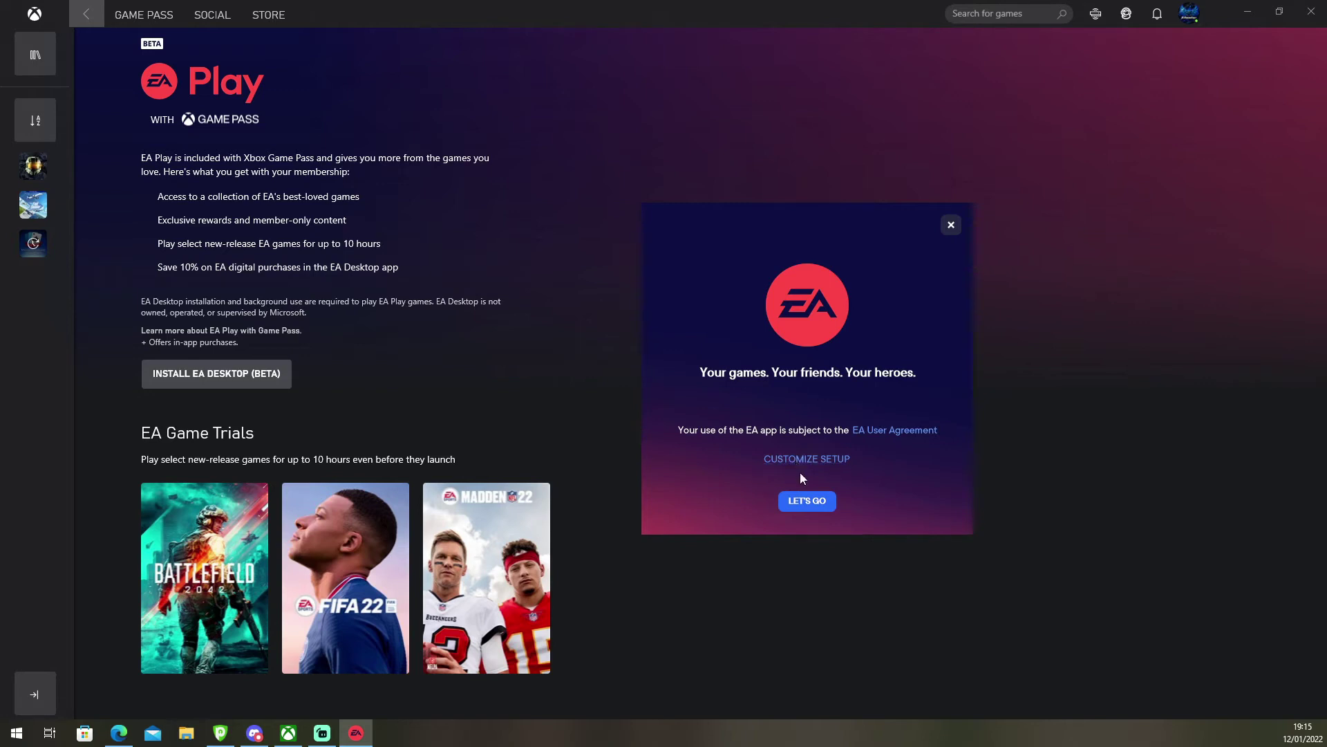
left_click(806, 502)
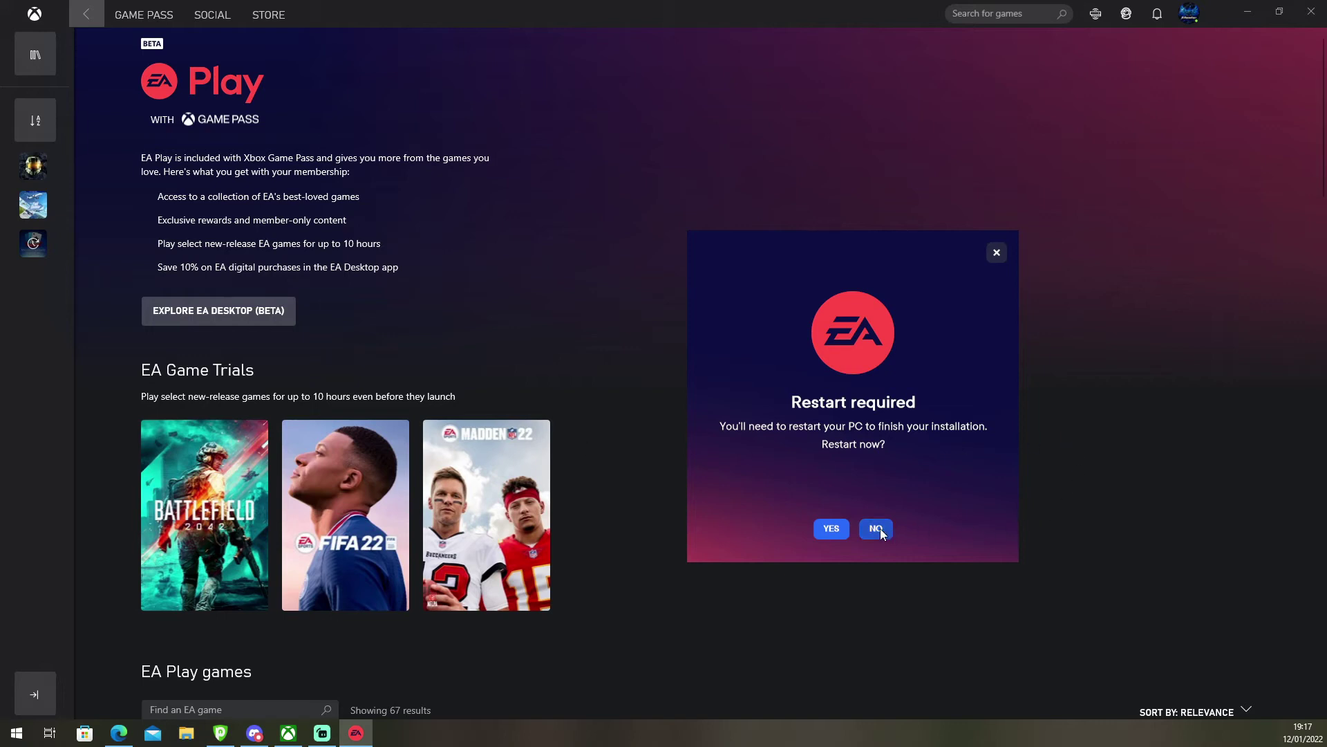
left_click(829, 530)
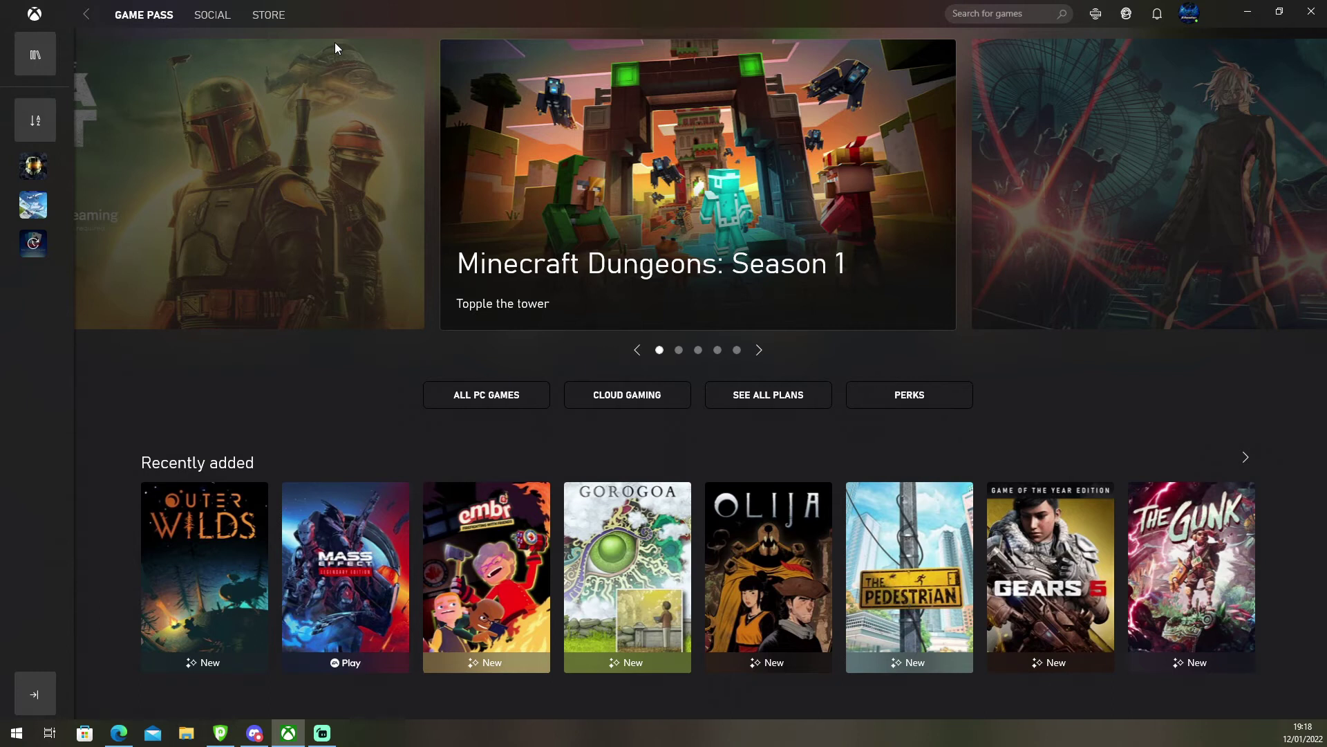
Step: Go back to the EA Play page via the banner on the Game Pass home
scroll(345, 143, "down", 15)
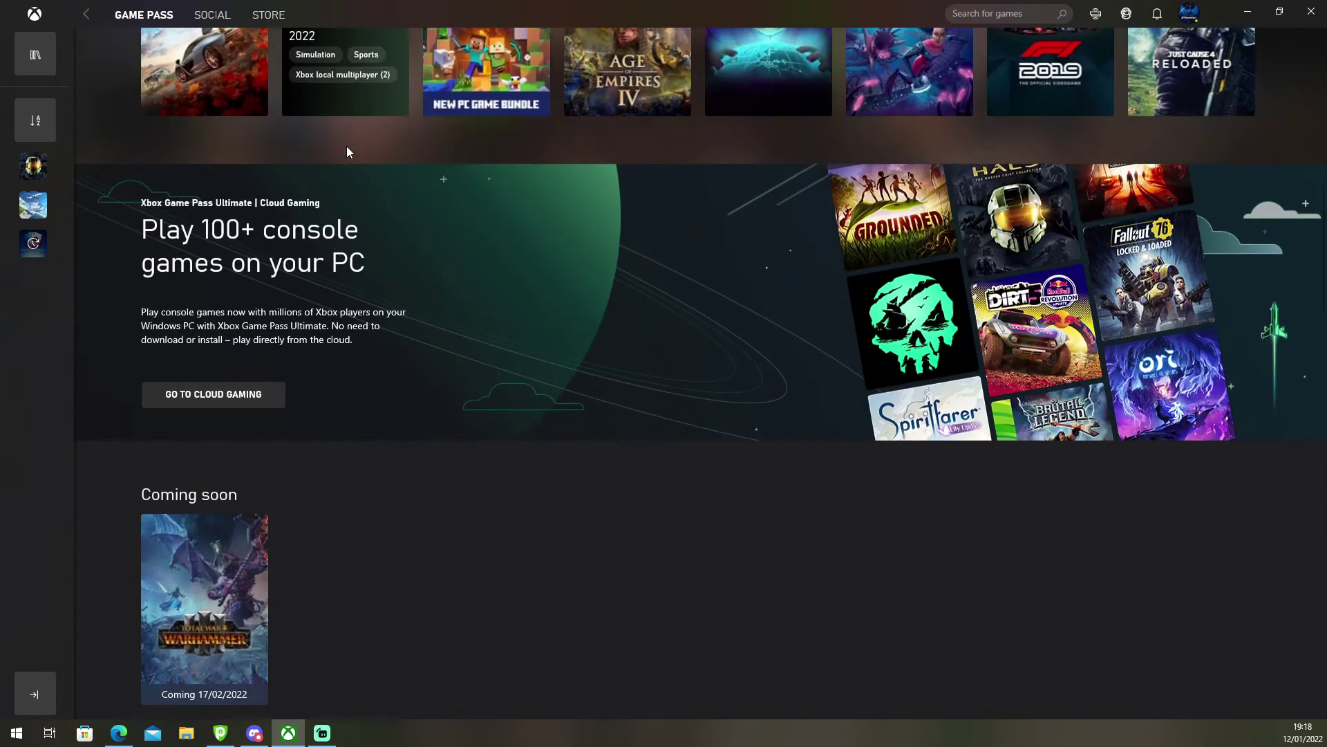
scroll(350, 147, "down", 15)
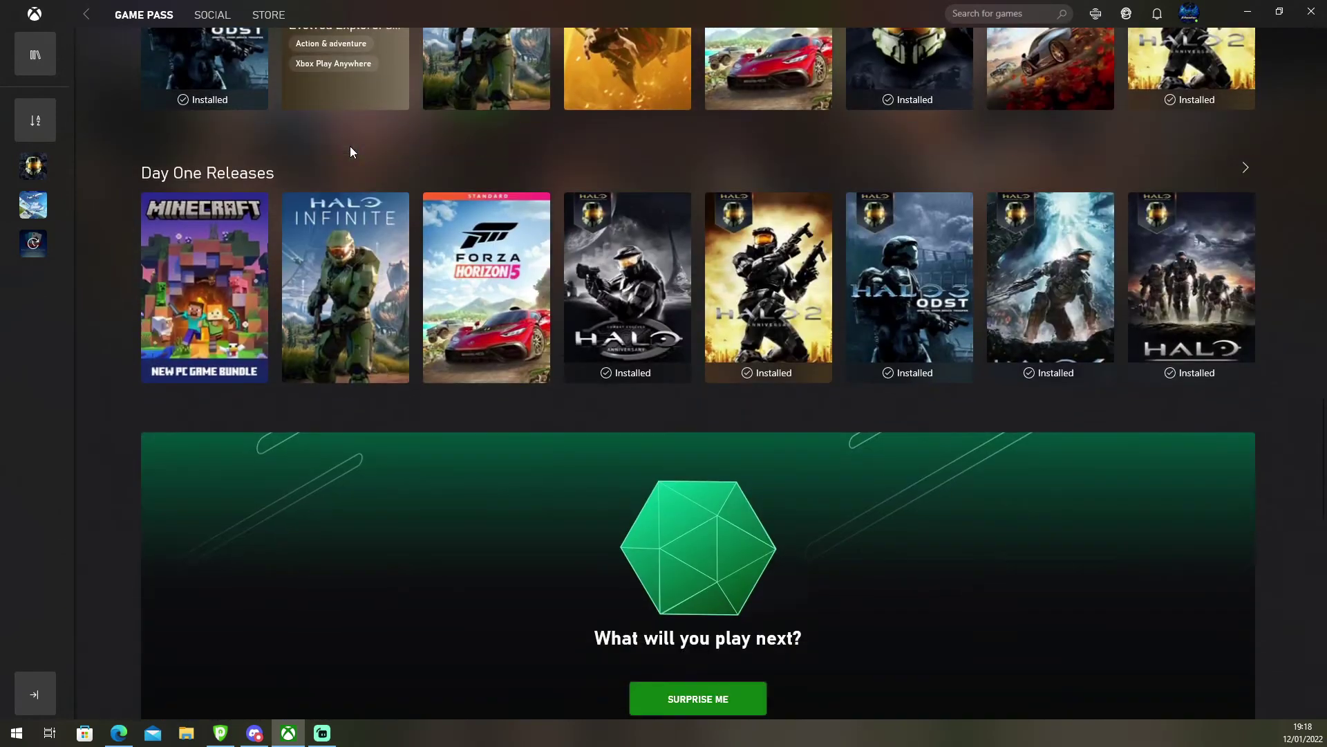
scroll(332, 172, "down", 3)
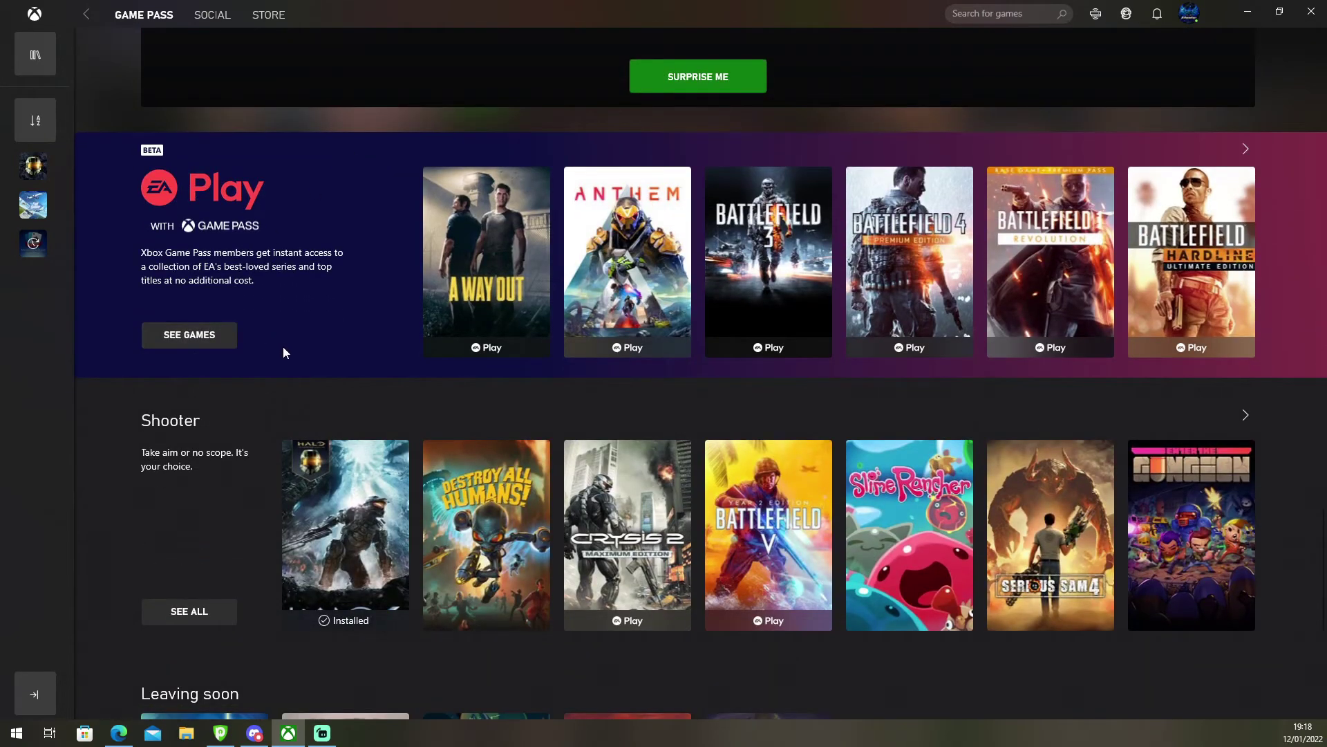
left_click(175, 335)
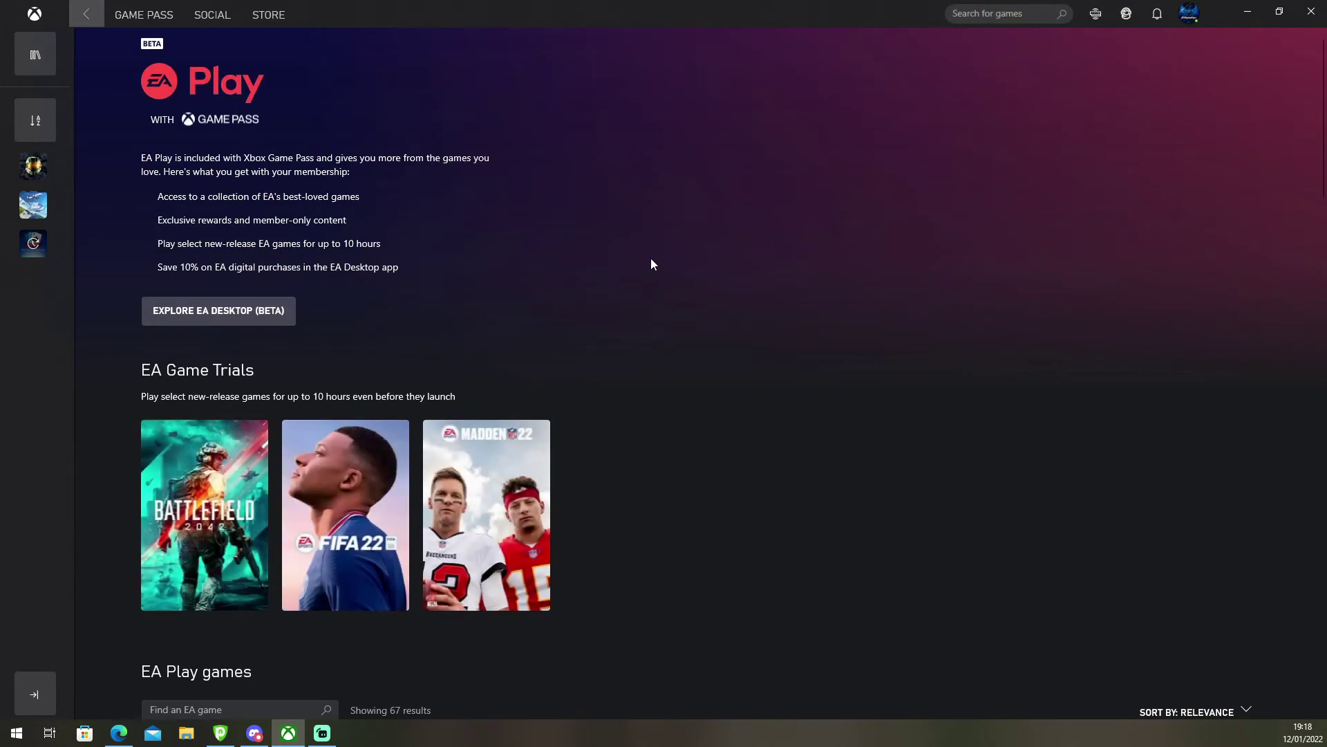
Step: Scroll the 67-title EA Play games grid down to its last title, Unravel Two
scroll(652, 265, "down", 2)
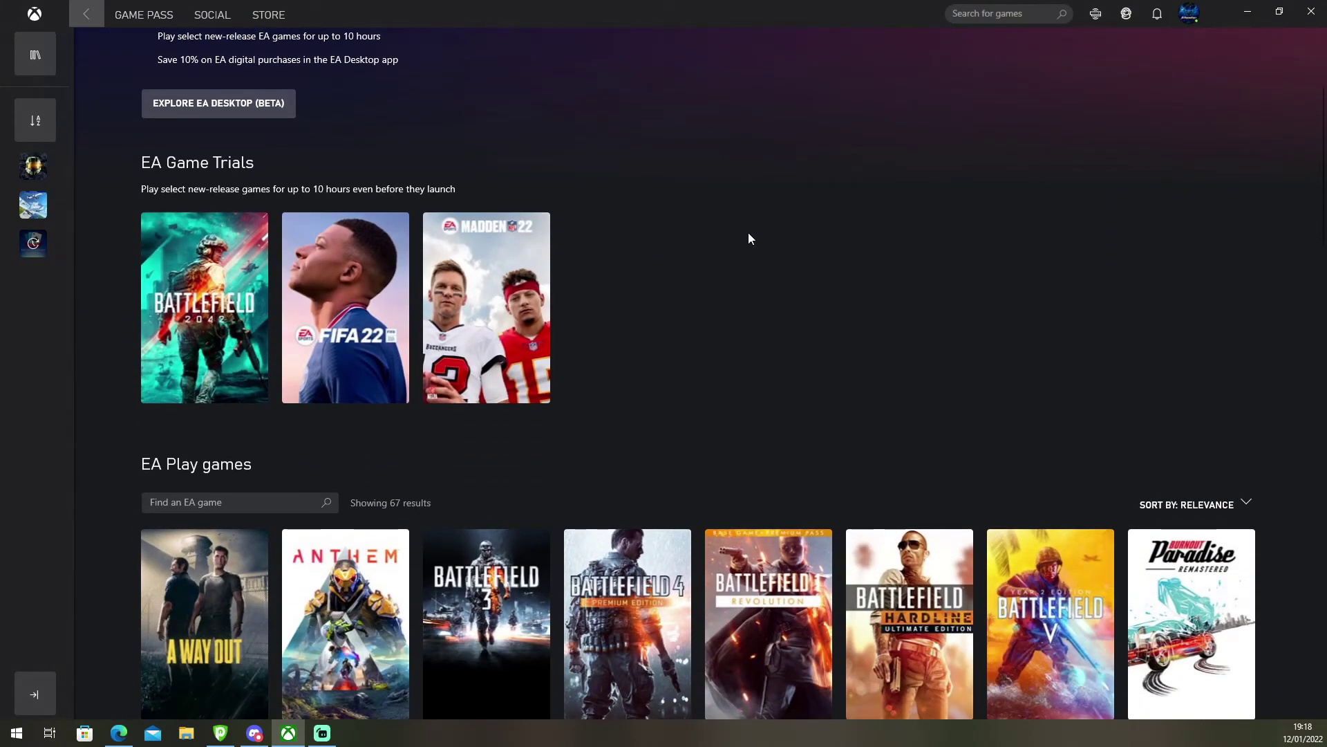
scroll(749, 238, "down", 5)
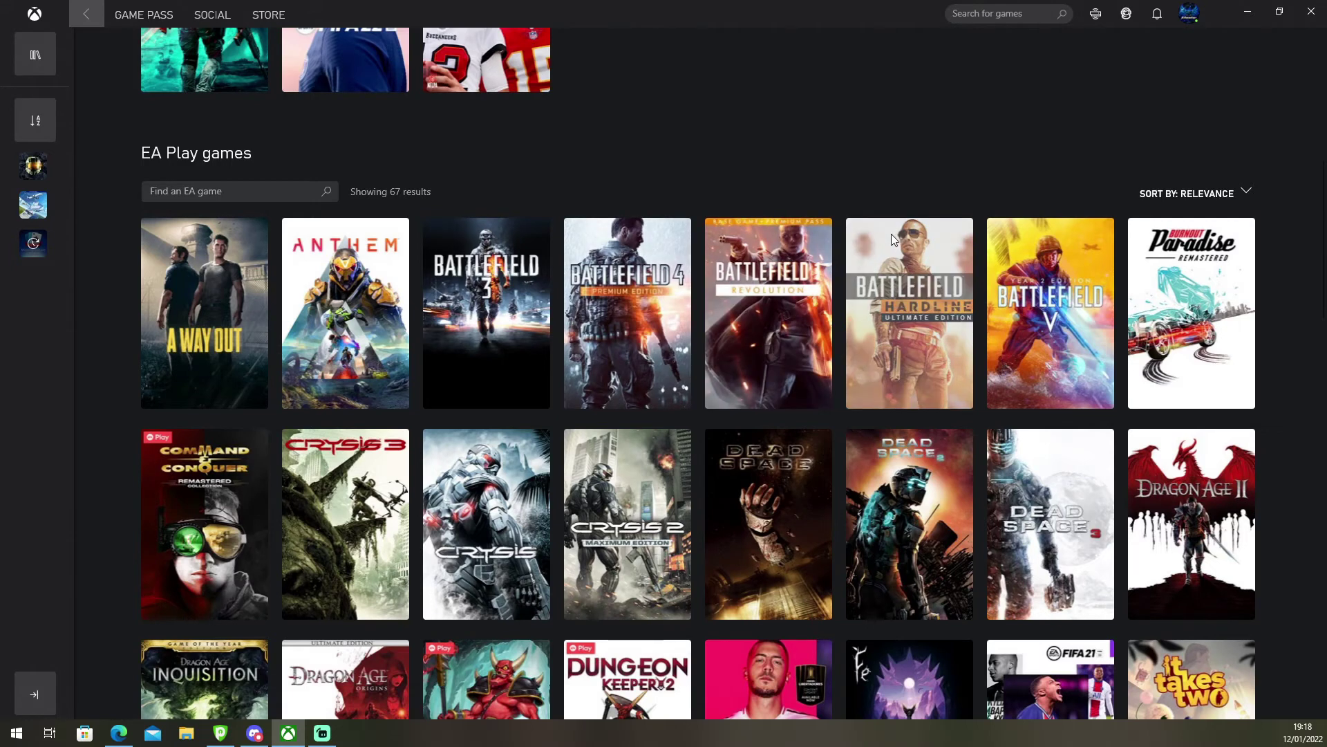
scroll(852, 237, "down", 6)
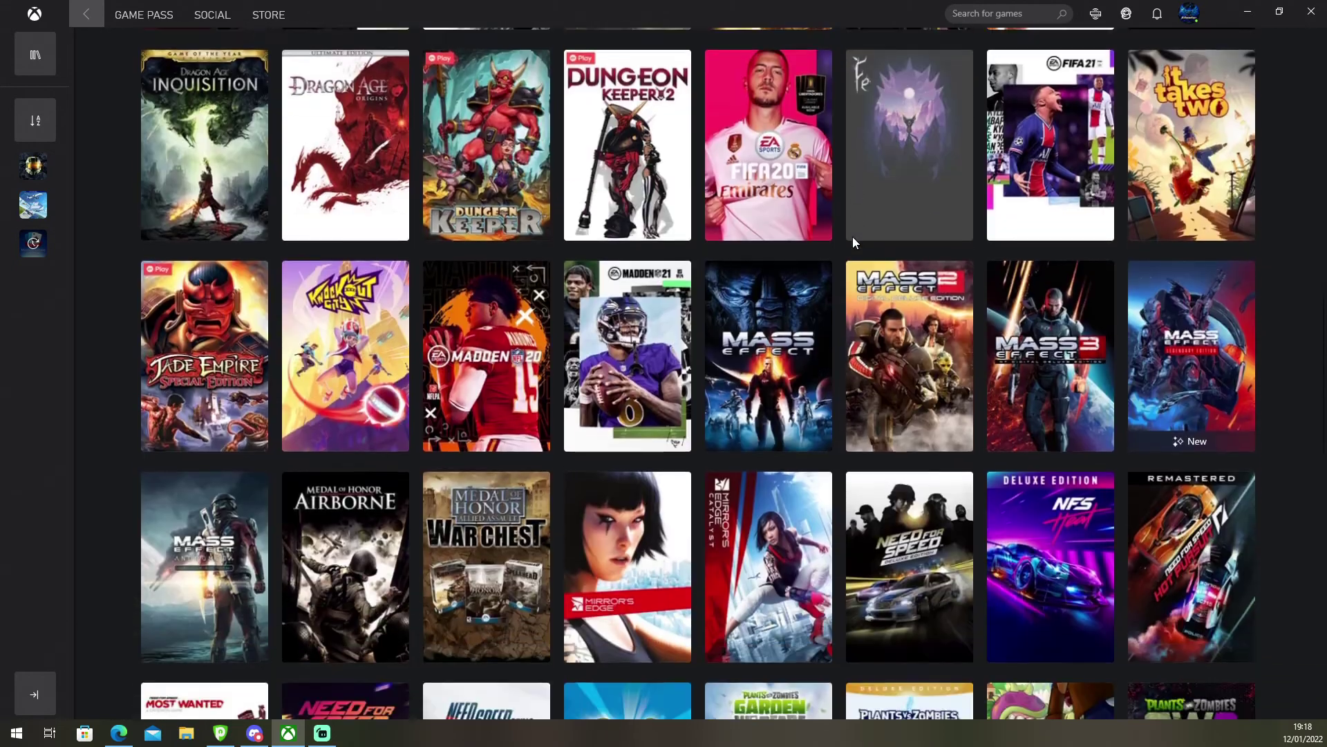
scroll(853, 237, "down", 10)
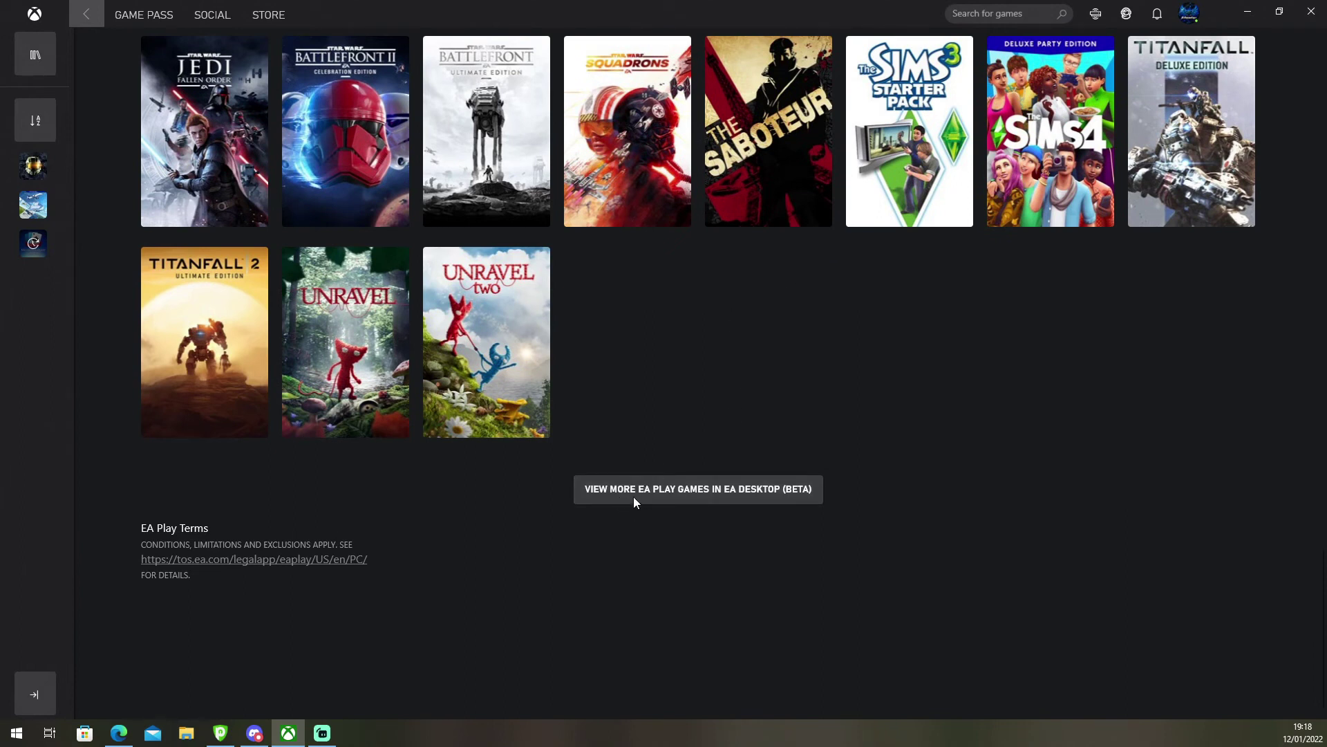
Step: Launch EA Desktop (beta), accept the EA User Agreement, and sign in with the phone verification code
left_click(713, 489)
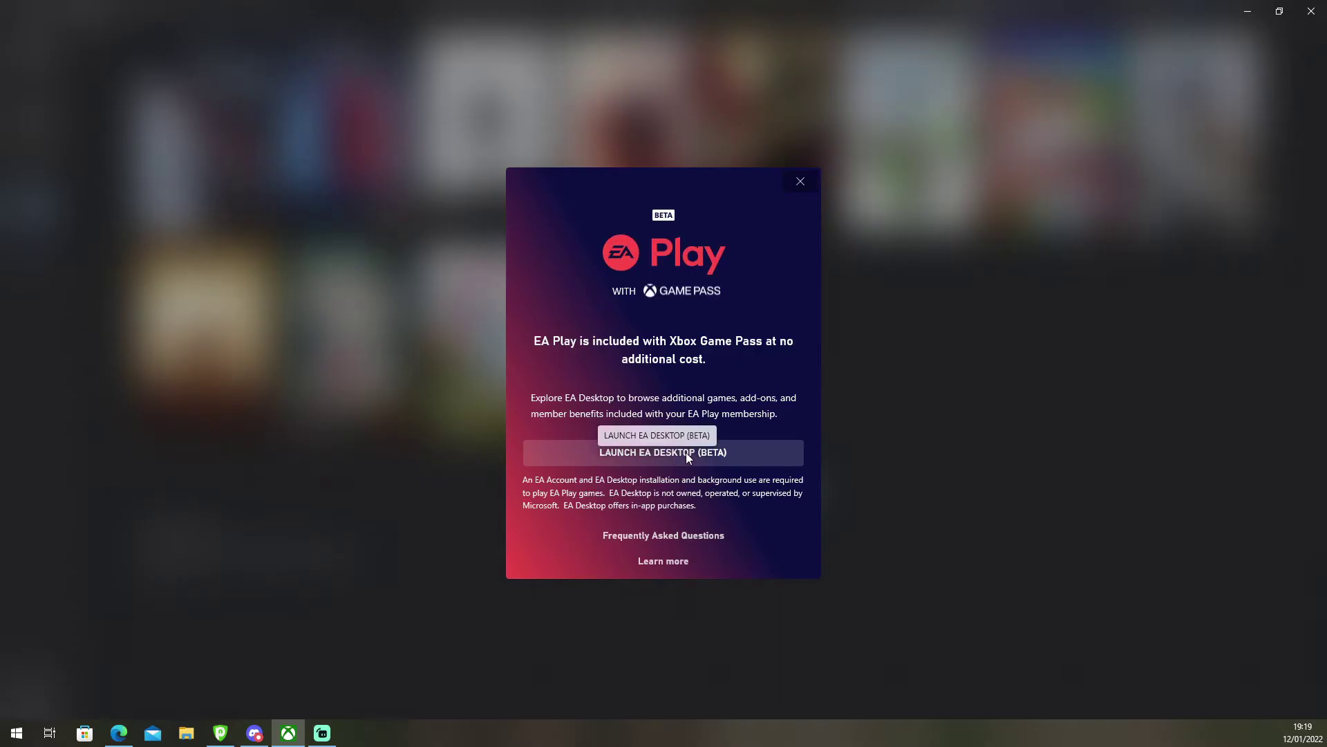
left_click(728, 453)
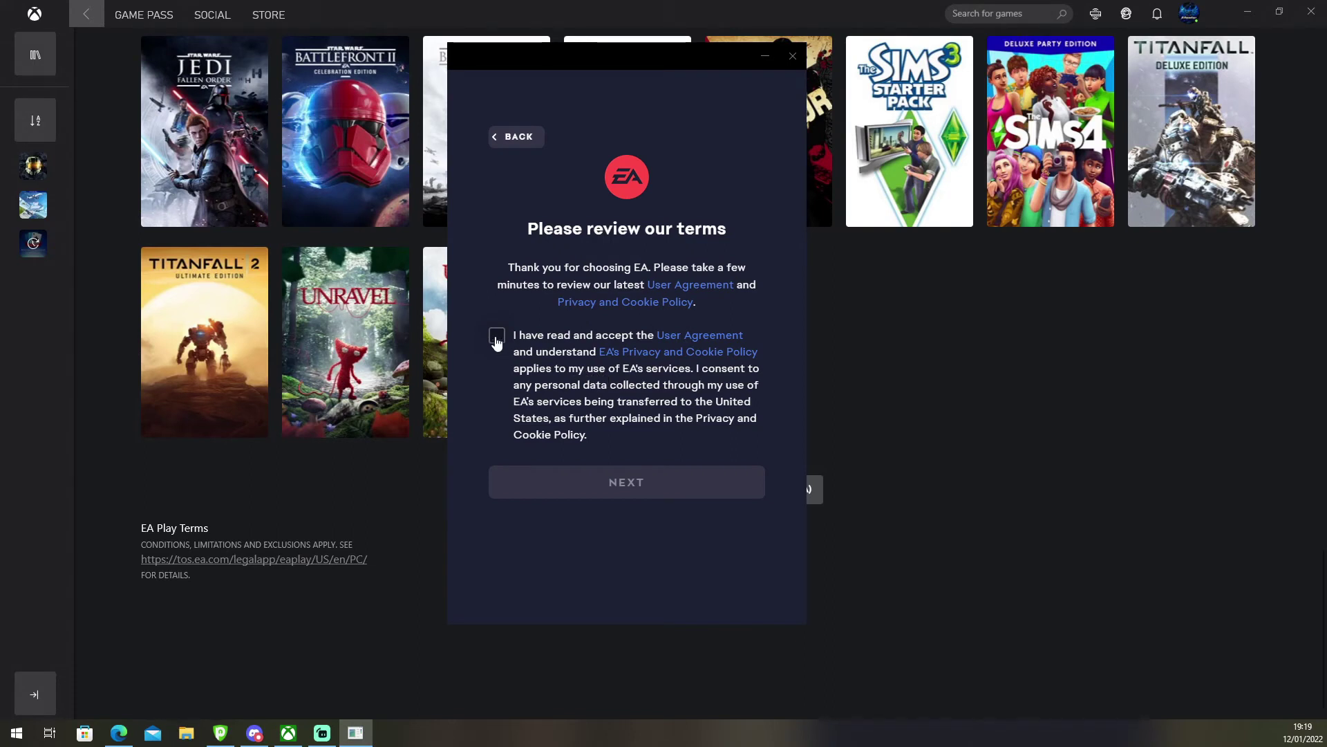
left_click(497, 335)
left_click(665, 491)
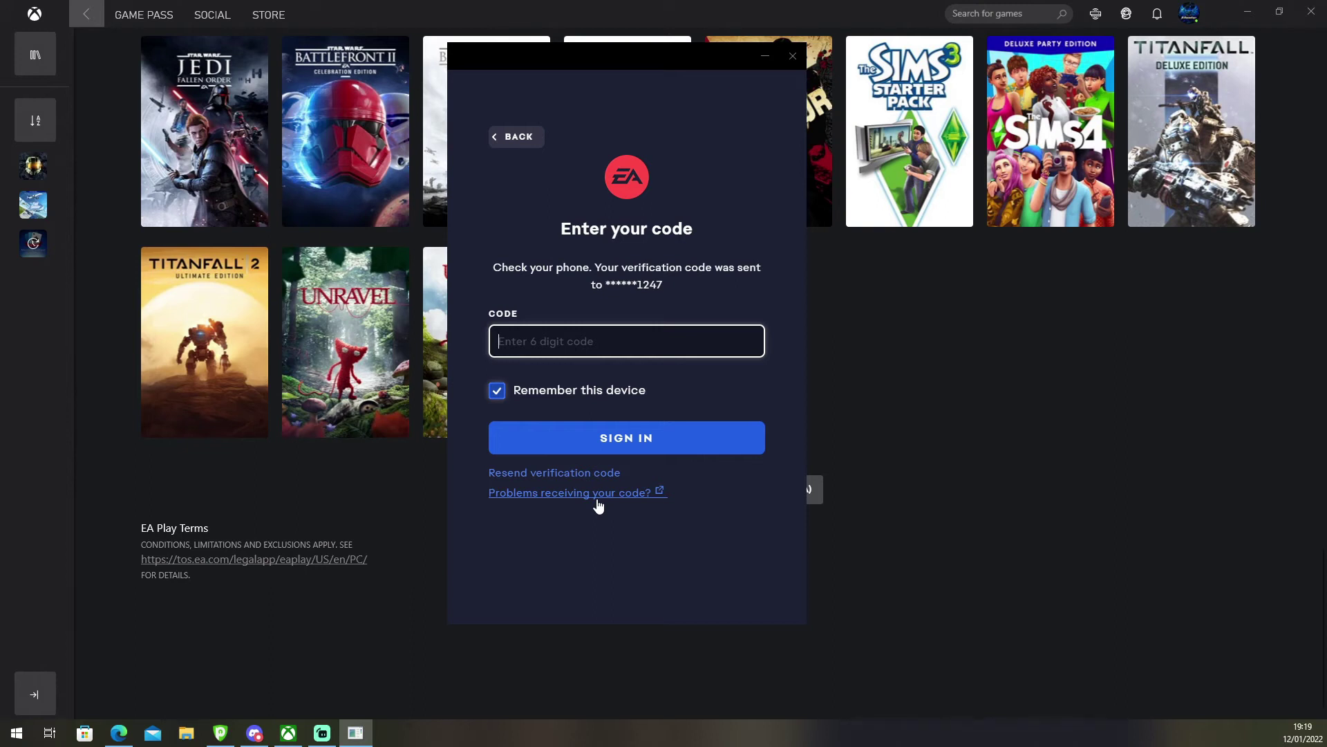
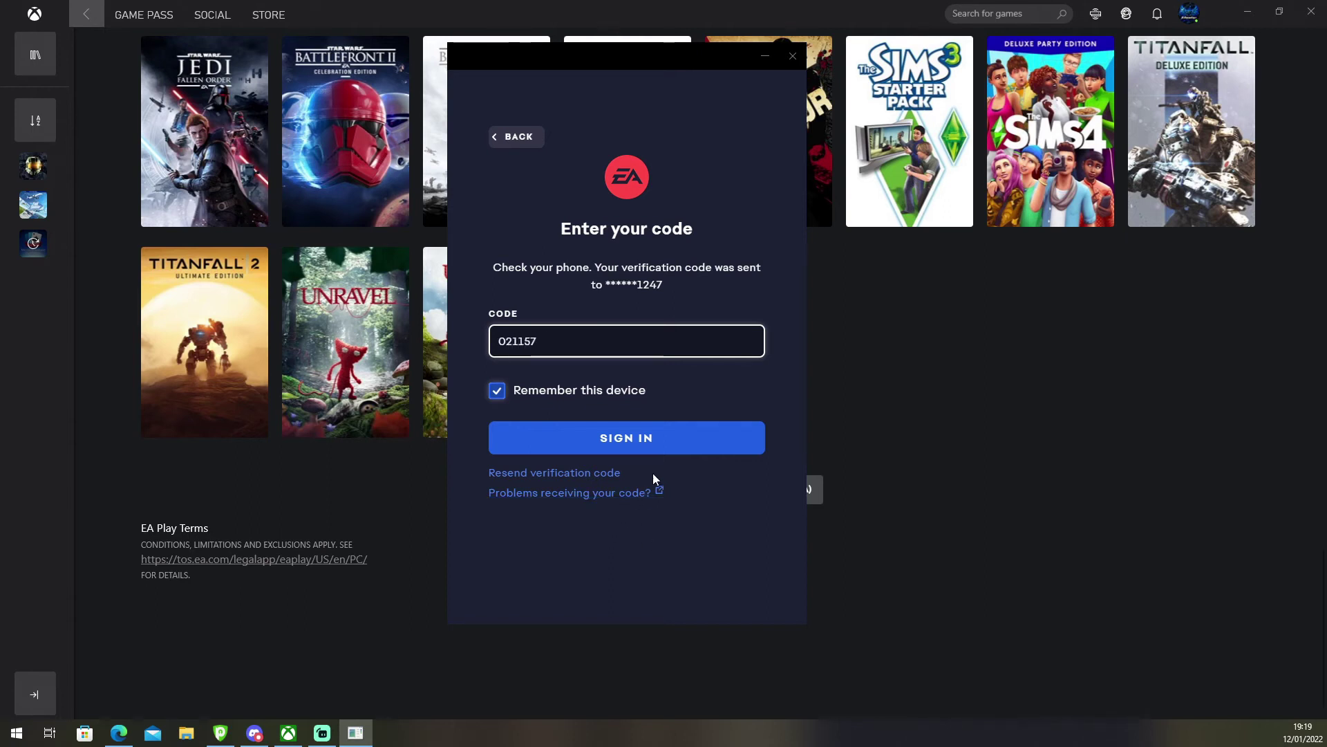
left_click(668, 446)
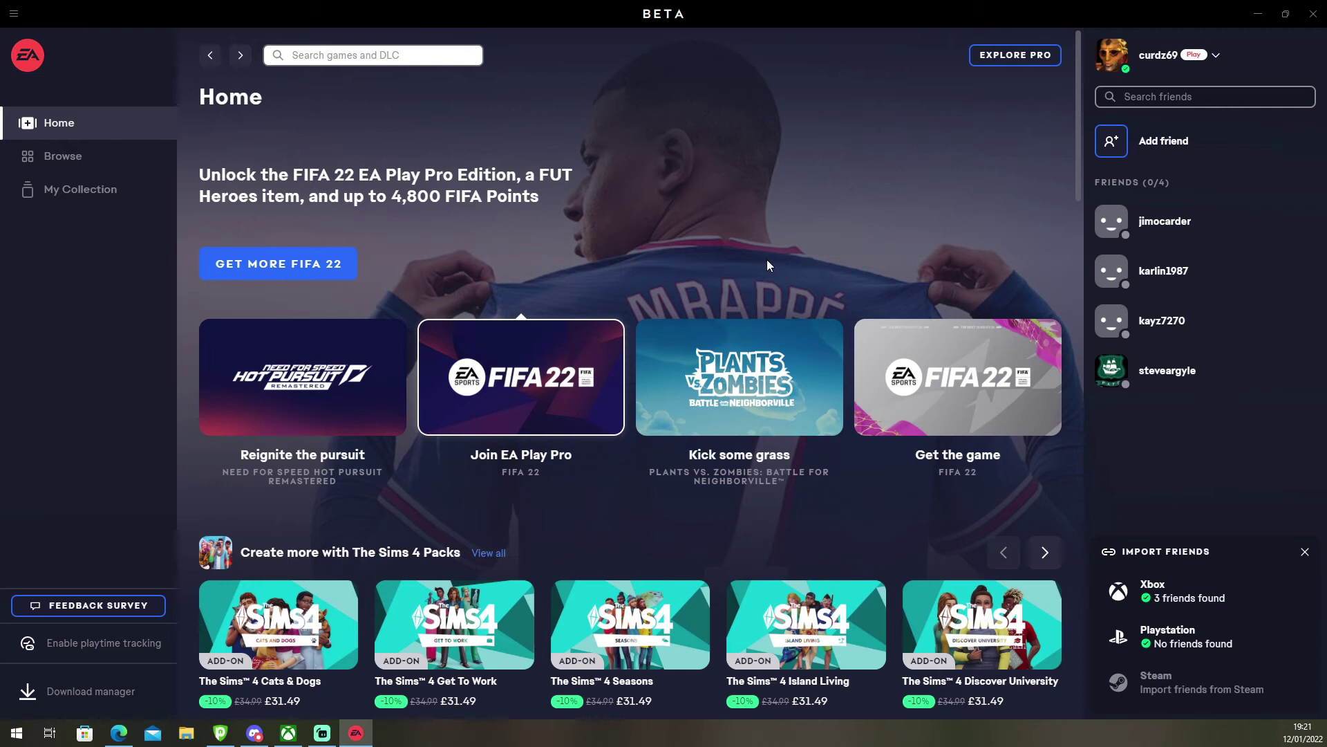
scroll(768, 258, "down", 3)
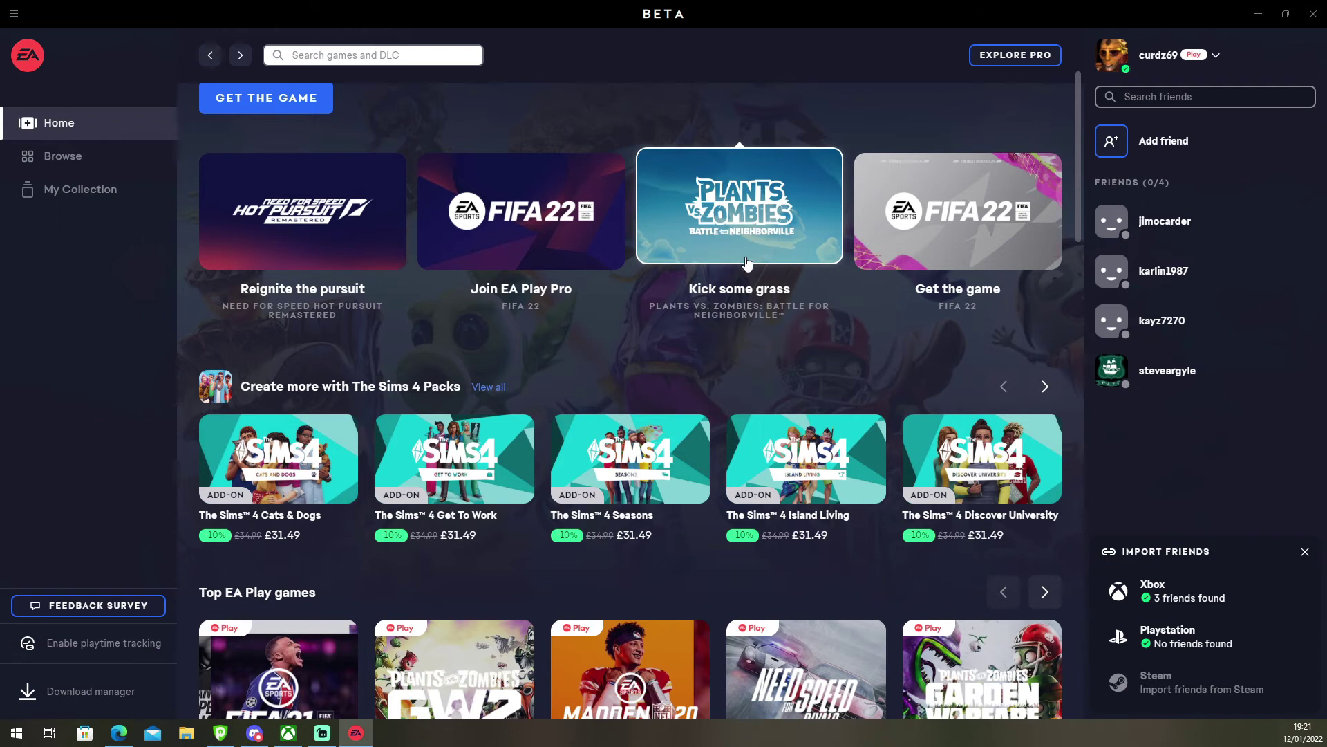
scroll(739, 258, "down", 2)
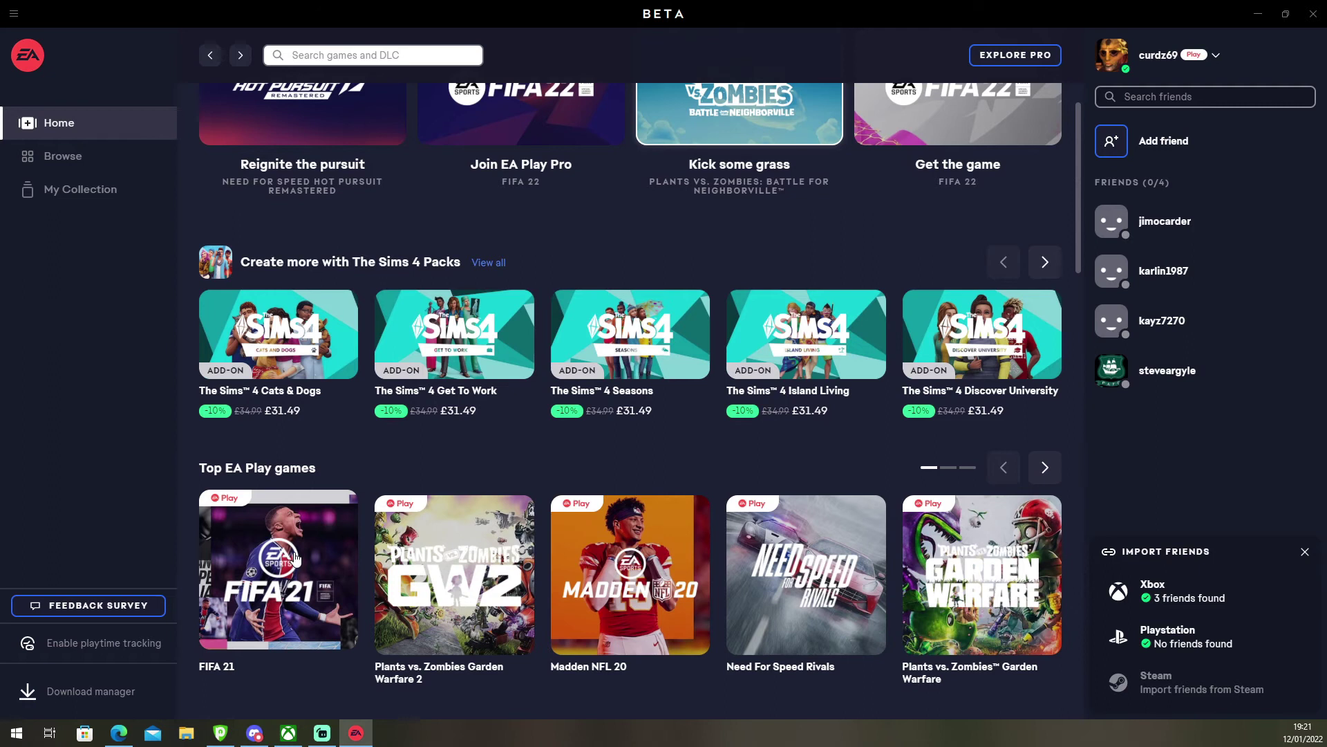
scroll(531, 351, "up", 5)
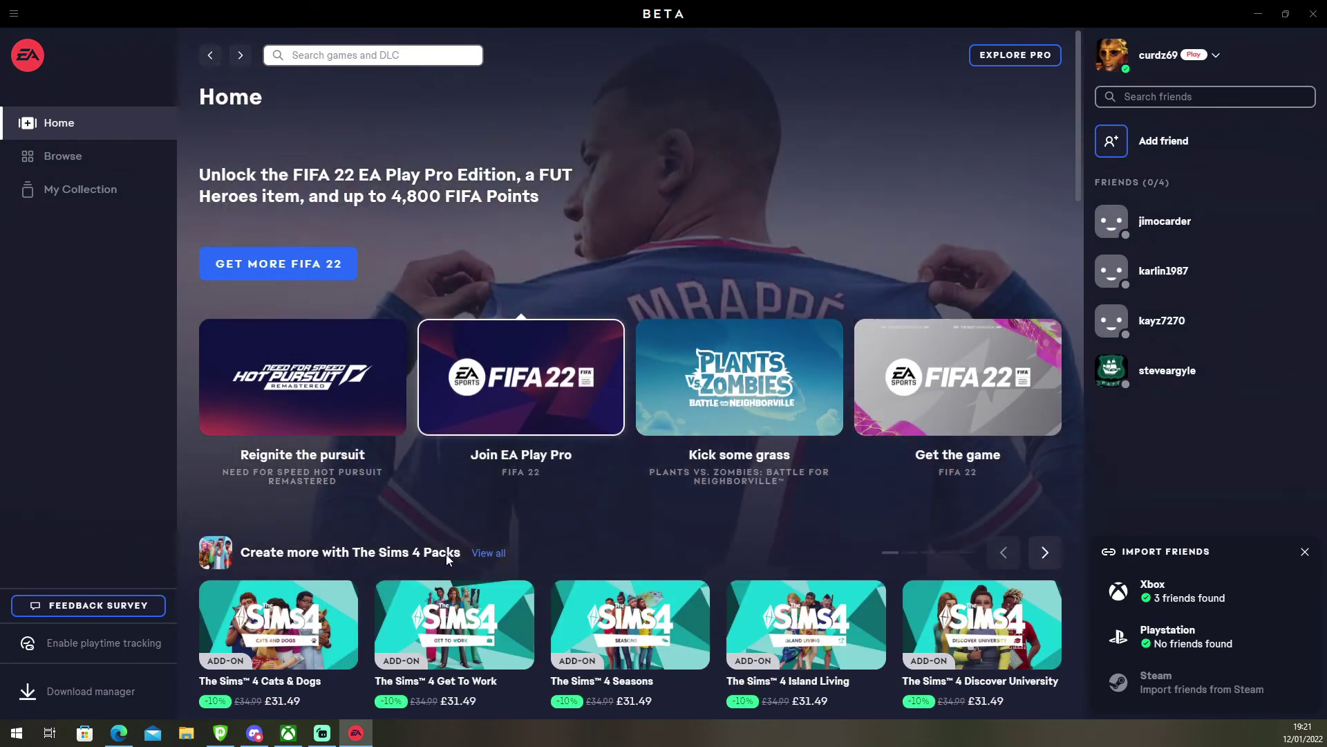
scroll(429, 562, "down", 3)
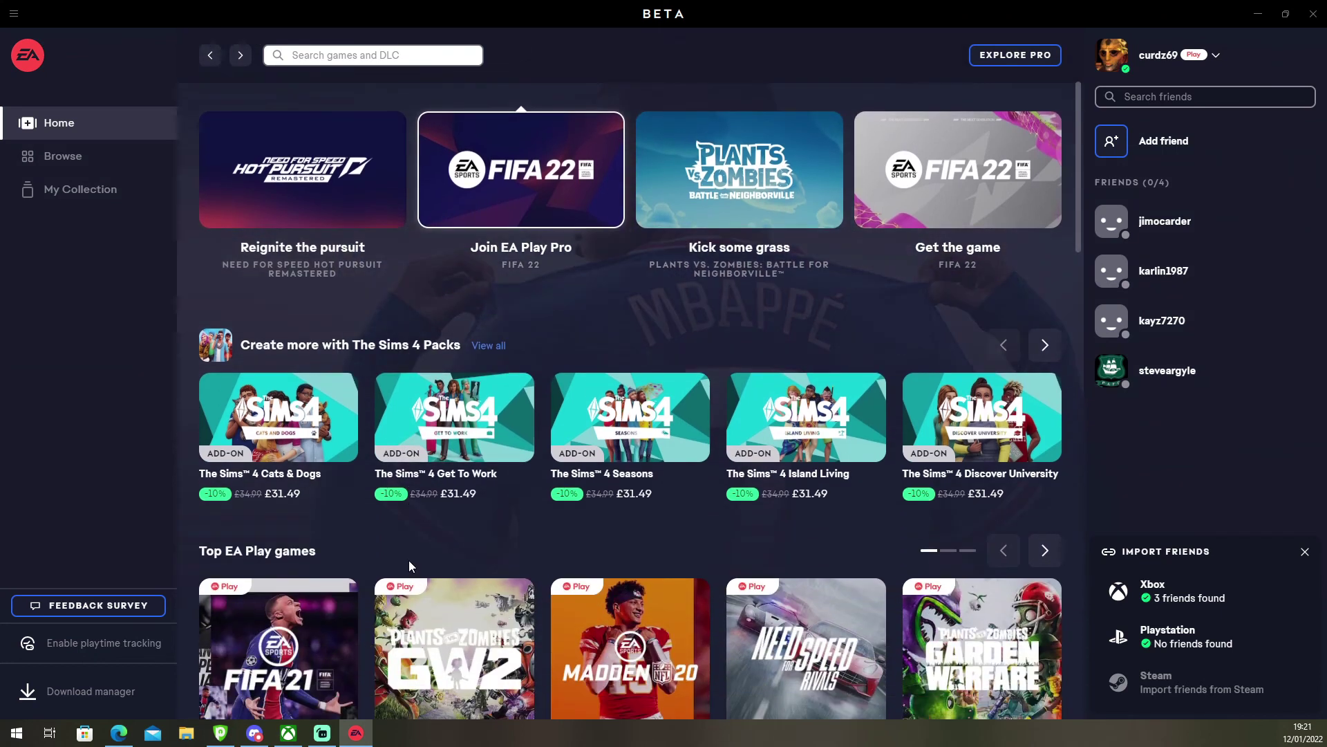
scroll(409, 561, "down", 6)
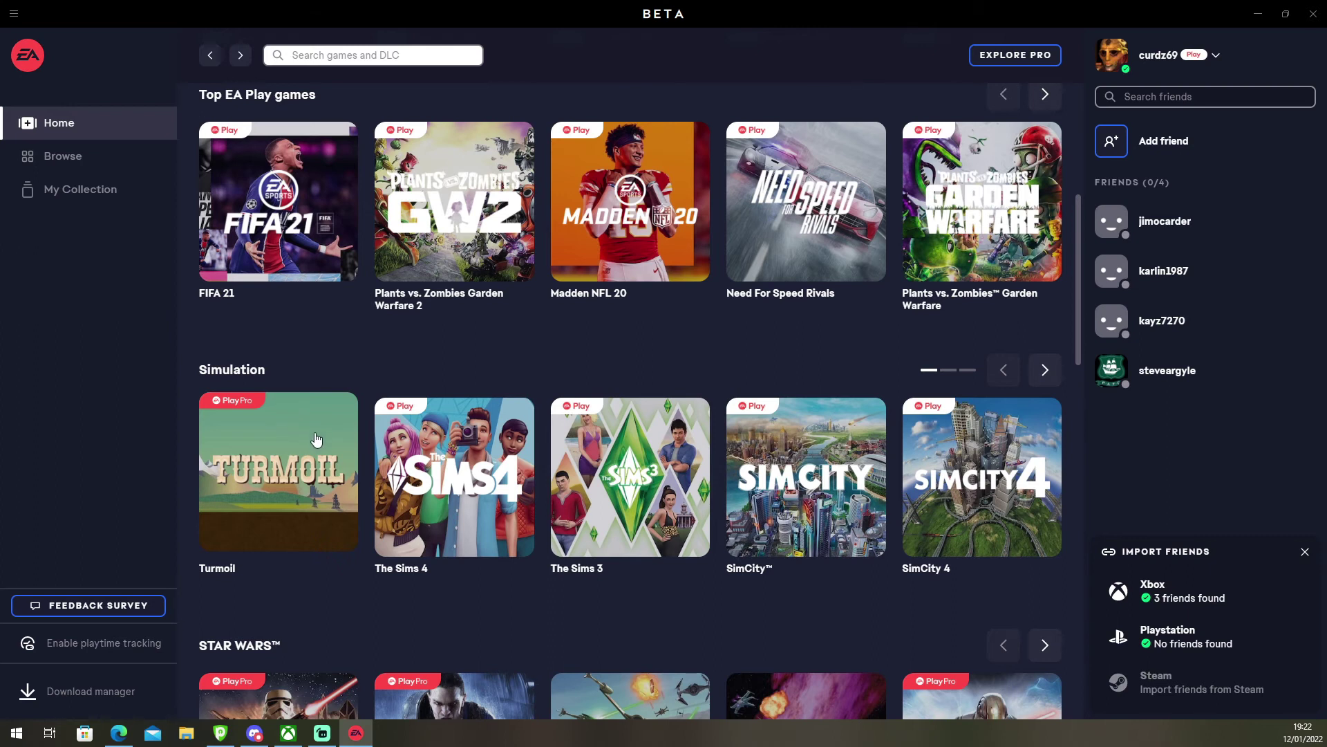
left_click(289, 446)
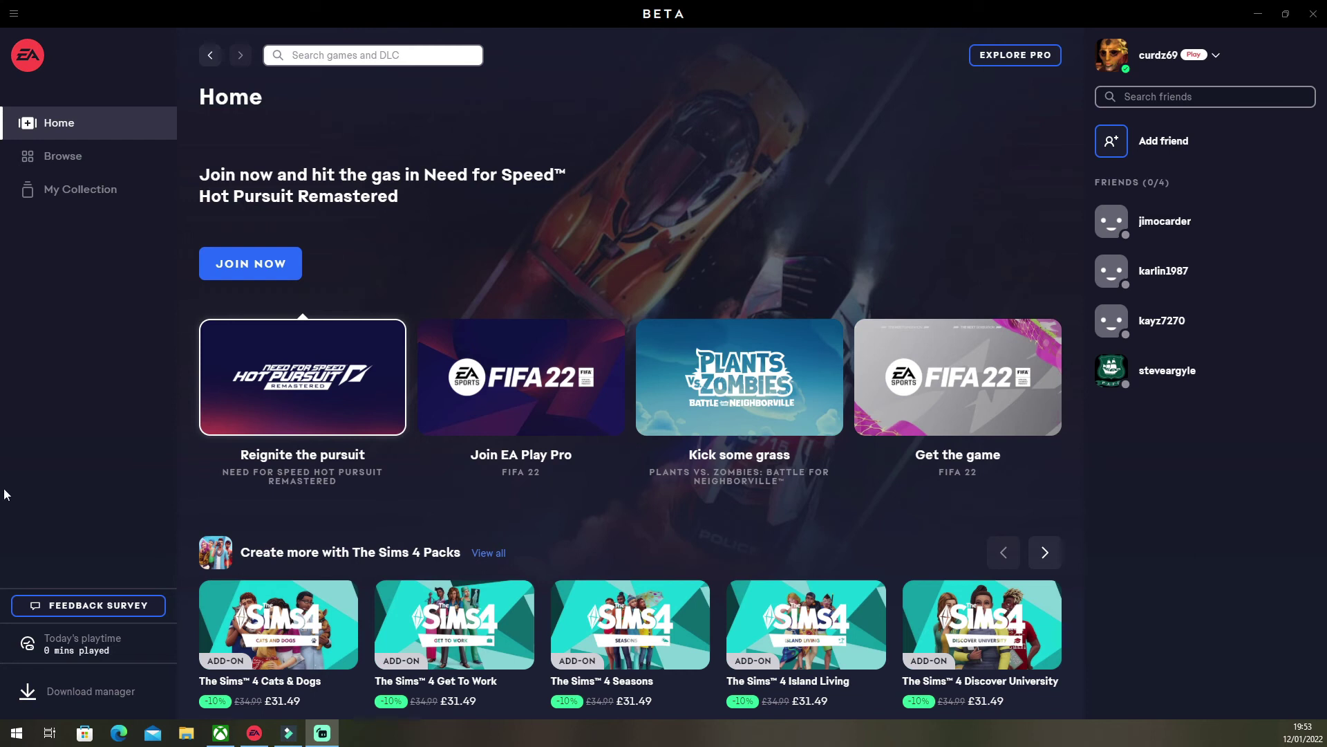
Step: Show My Collection with Dead Space, Mass Effect 2, SimCity and The Sims 4
left_click(107, 200)
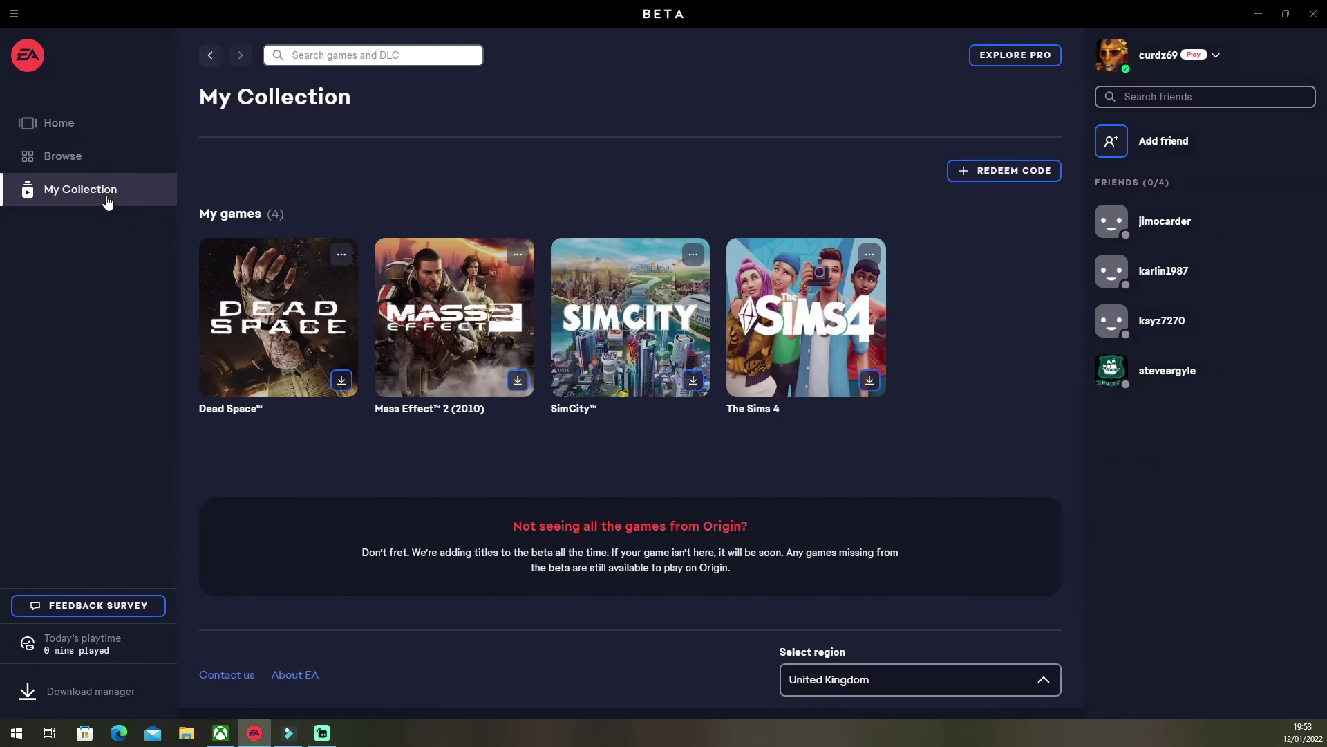